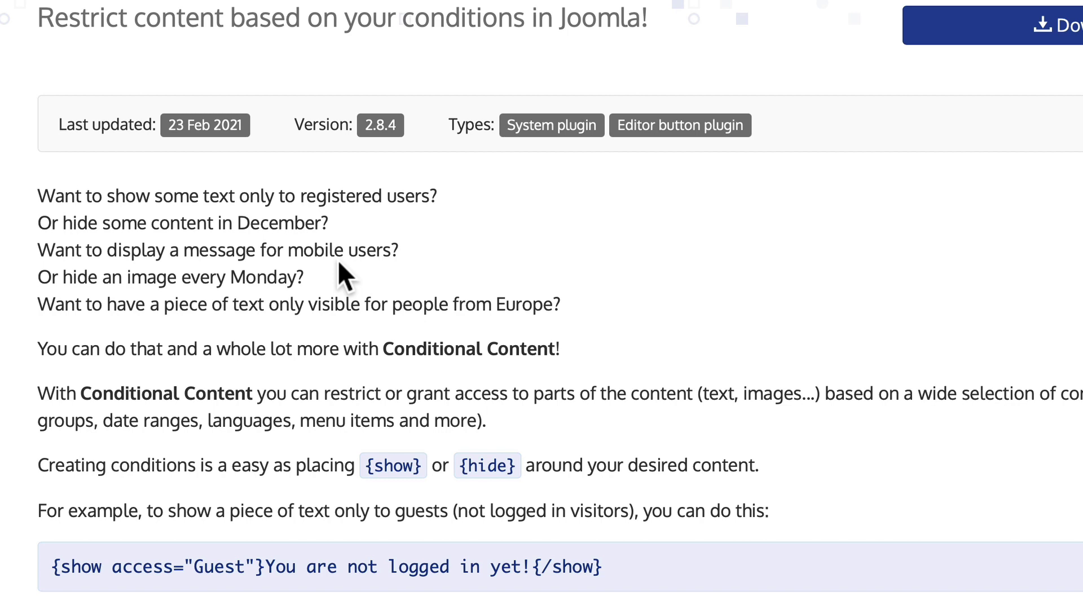
Open the Free vs Pro comparison and scroll down to the list of free conditions.
{"action": "scroll", "coordinate": [338, 254], "scroll_direction": "down", "scroll_amount": 3}
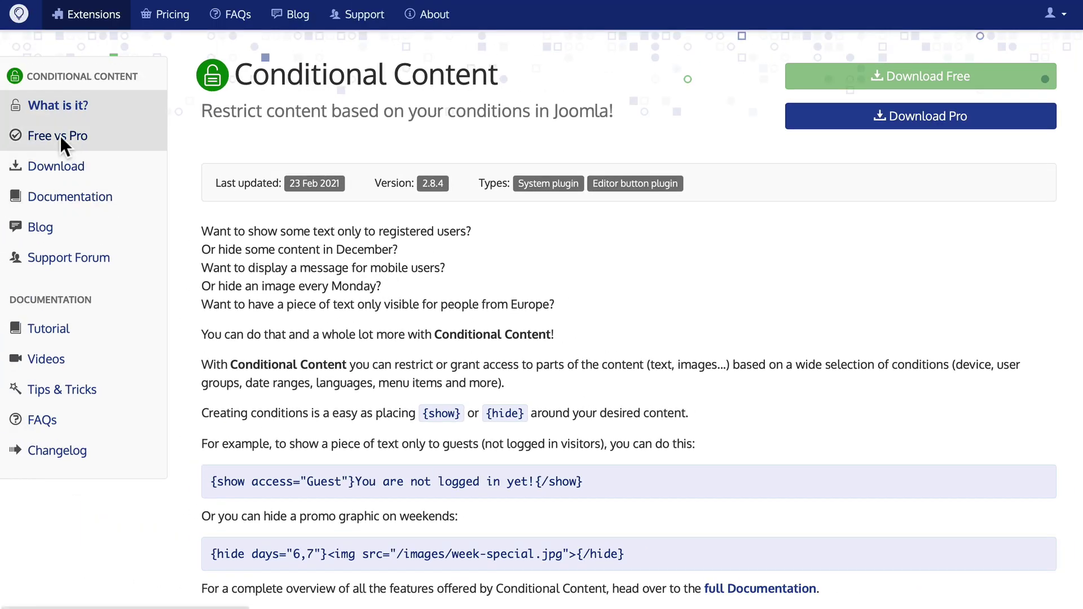
{"action": "left_click", "coordinate": [60, 136]}
{"action": "scroll", "coordinate": [279, 336], "scroll_direction": "down", "scroll_amount": 3}
{"action": "scroll", "coordinate": [279, 337], "scroll_direction": "down", "scroll_amount": 4}
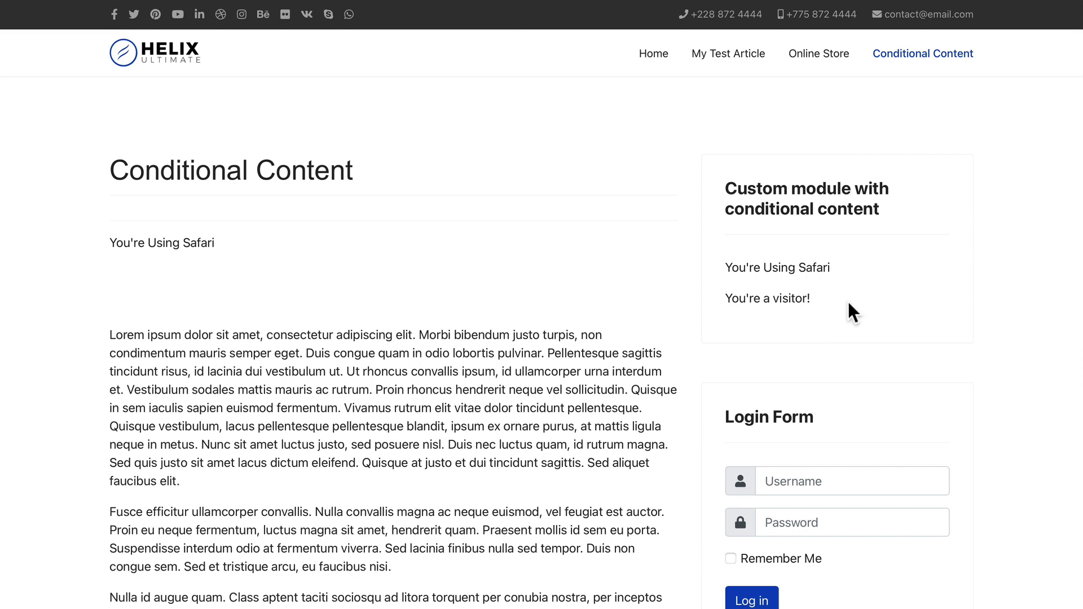
Begin entering the admin username in the front-end Login Form.
{"action": "left_click", "coordinate": [804, 483]}
{"action": "type", "text": "adm"}
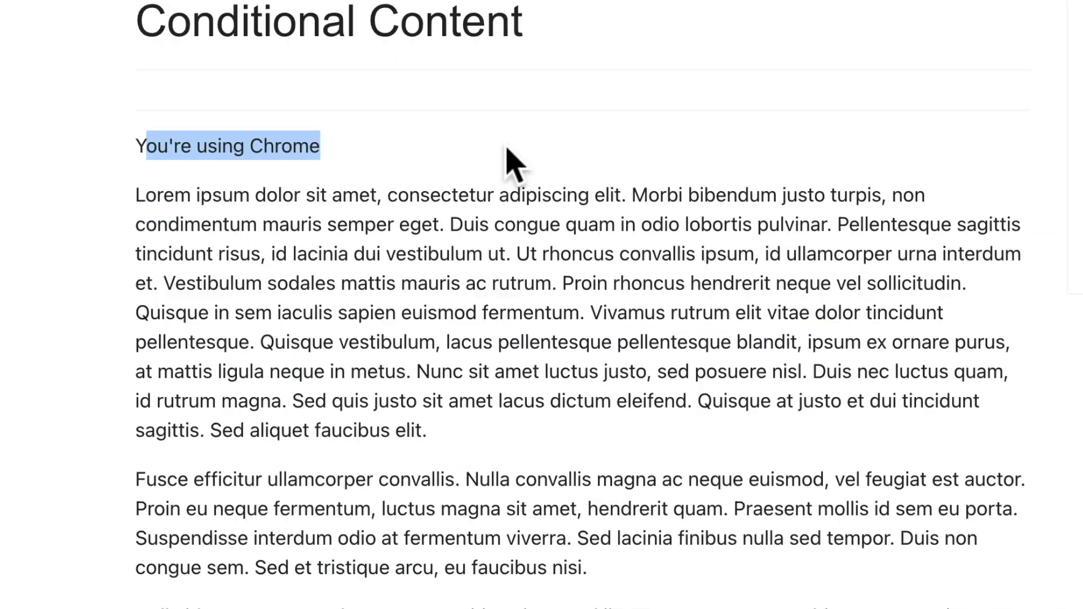
Clear the selection and put the cursor on the blank line between the first two Lorem paragraphs.
{"action": "left_click", "coordinate": [52, 162]}
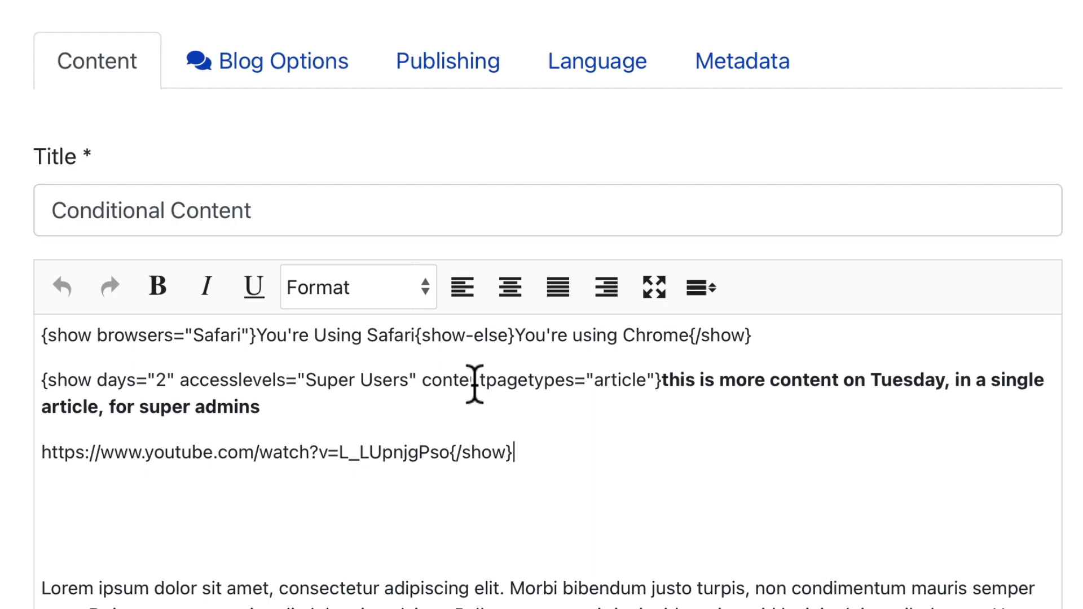
{"action": "scroll", "coordinate": [314, 367], "scroll_direction": "down", "scroll_amount": 6}
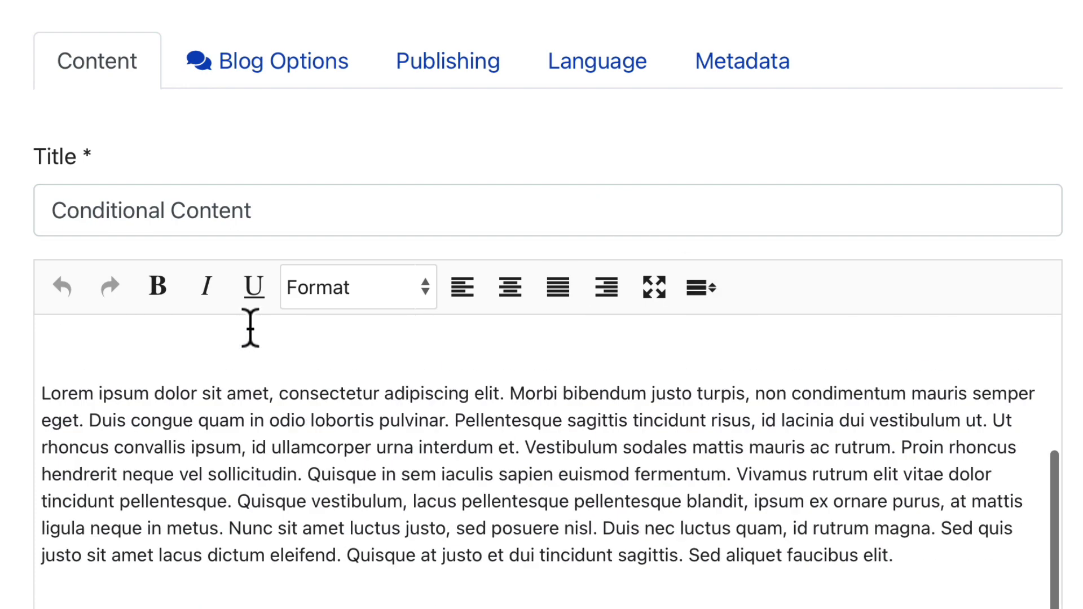
{"action": "left_click", "coordinate": [92, 446]}
Start a Conditional Content tag with the content 'you're using Safari'.
{"action": "left_click", "coordinate": [692, 298]}
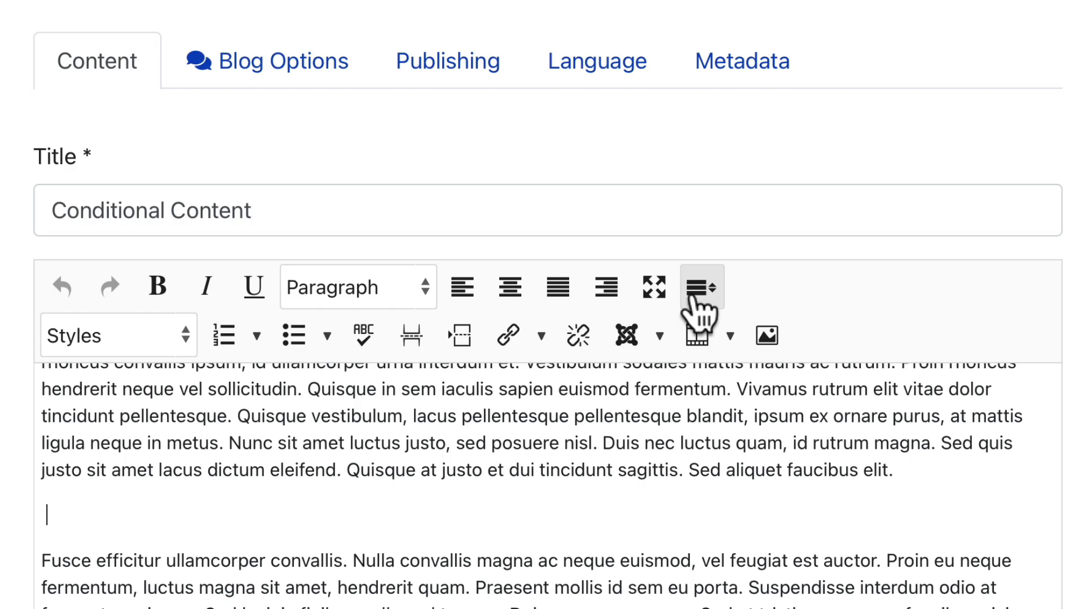
{"action": "left_click", "coordinate": [555, 294]}
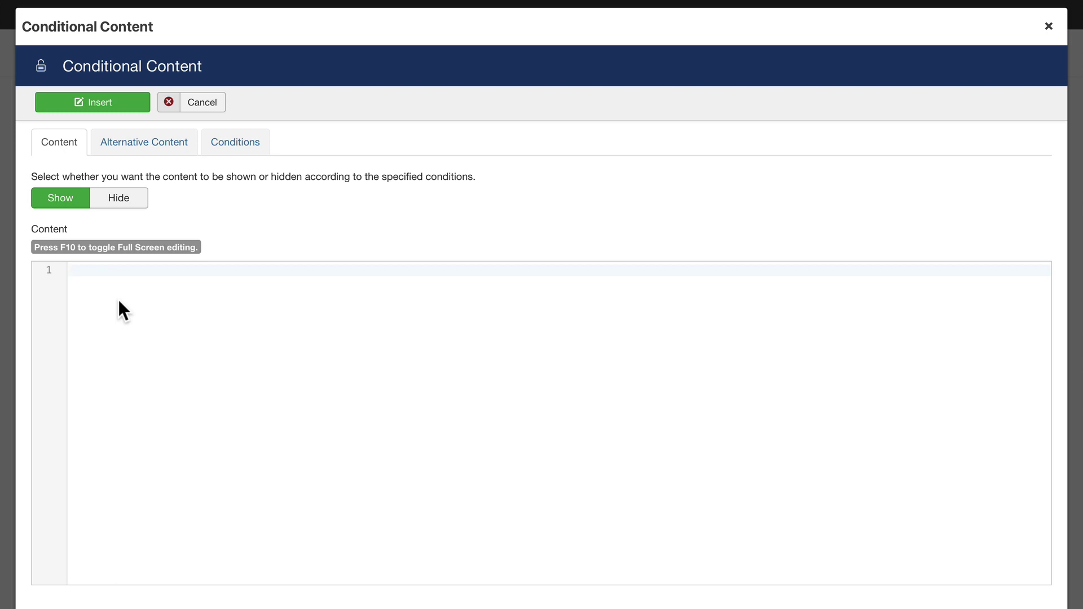
{"action": "type", "text": "you're using Safari"}
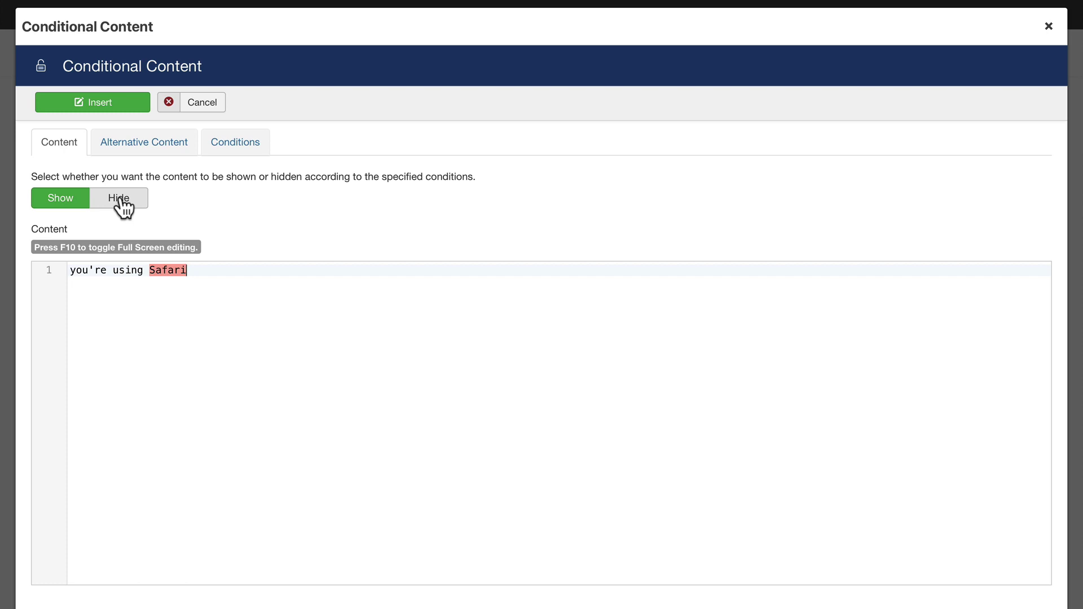
Enable alternative content and set it to 'you're not using Safari'.
{"action": "left_click", "coordinate": [139, 145]}
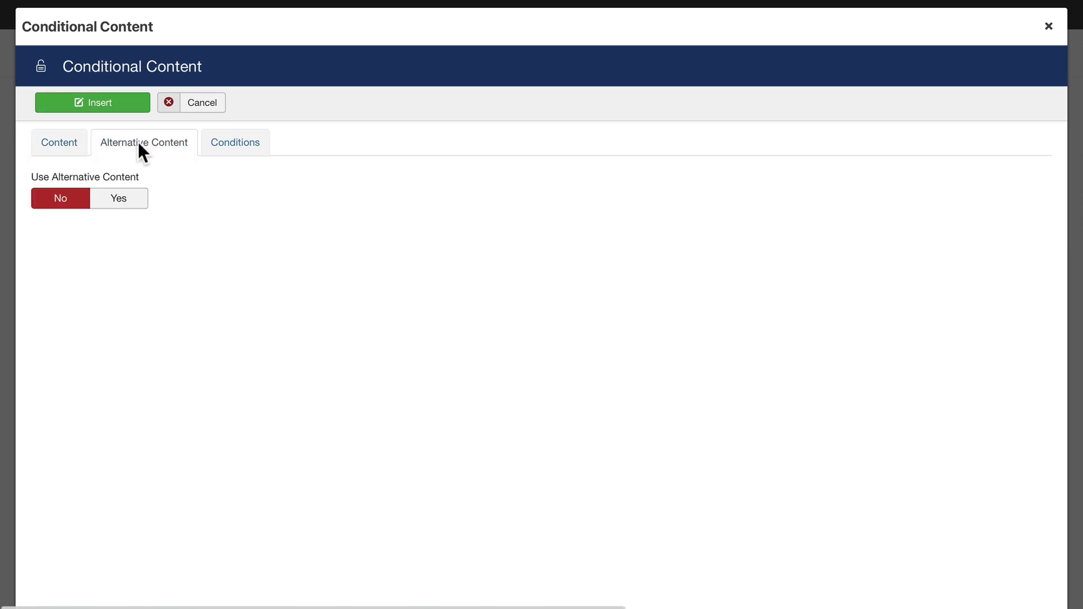
{"action": "left_click", "coordinate": [118, 199]}
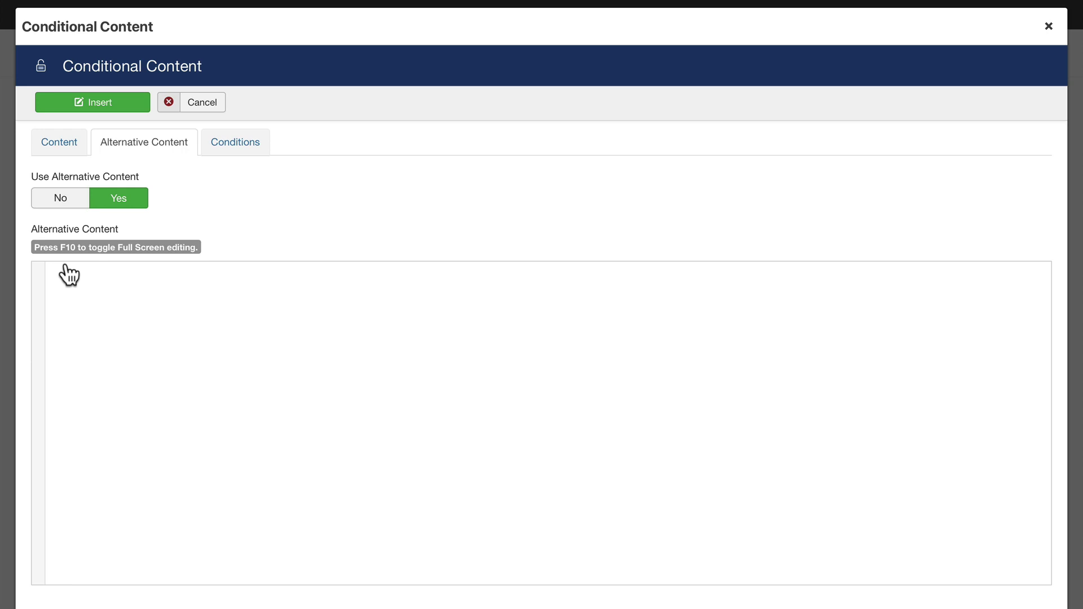
{"action": "left_click", "coordinate": [104, 281]}
{"action": "type", "text": "you're not using Safari"}
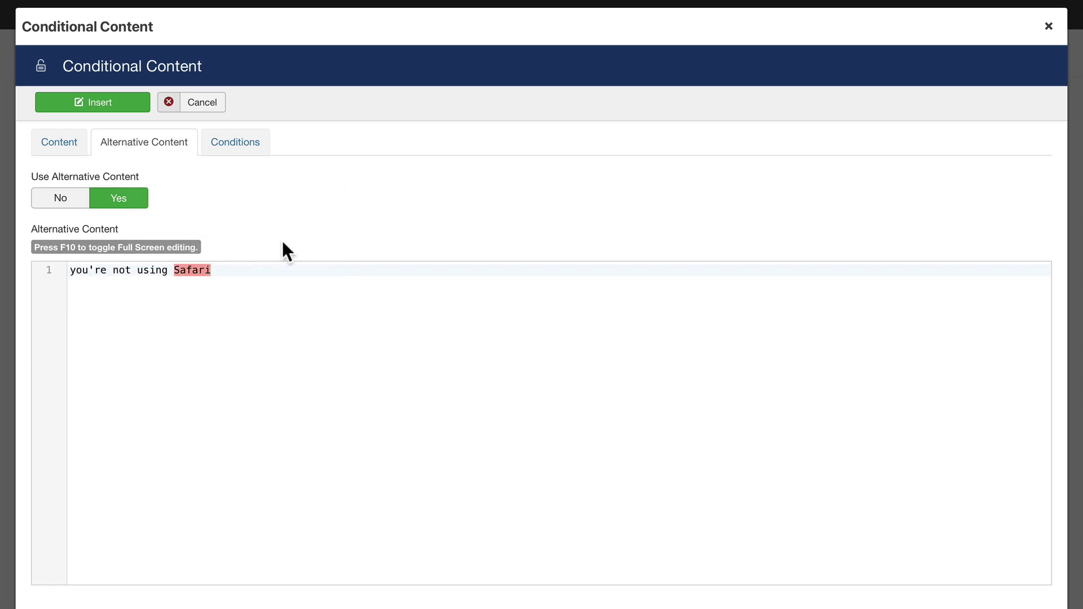
{"action": "left_click", "coordinate": [235, 146]}
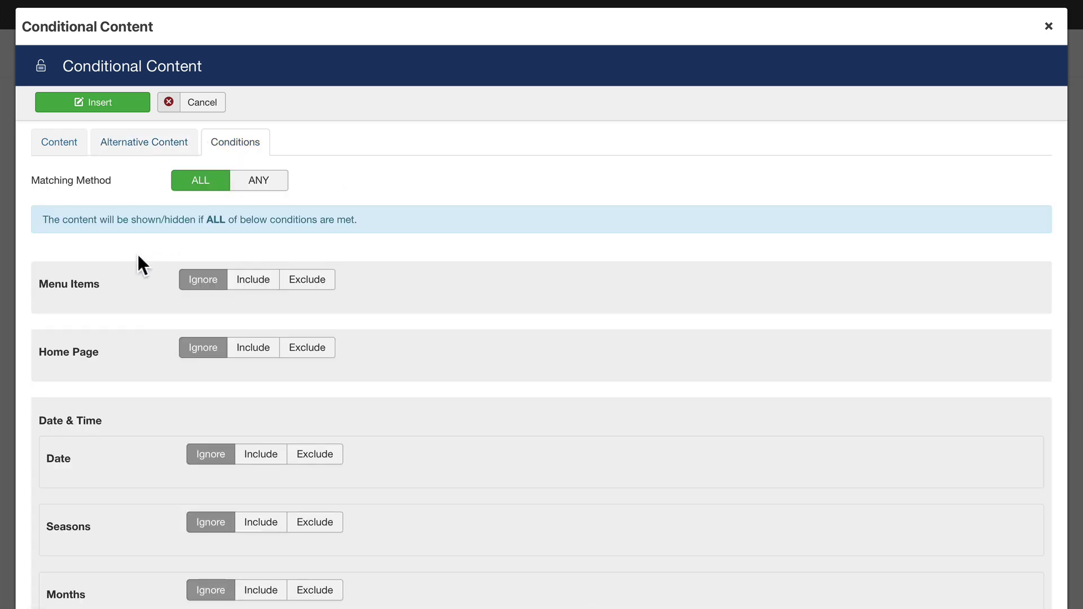
Add a Days of the week condition that includes only Tuesday.
{"action": "scroll", "coordinate": [137, 256], "scroll_direction": "down", "scroll_amount": 1}
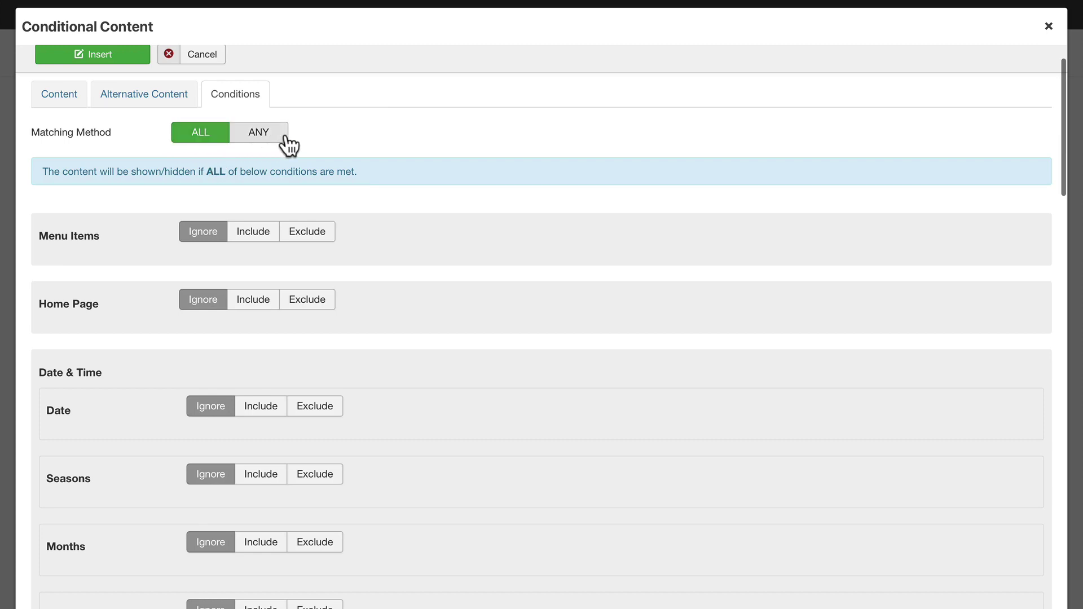
{"action": "scroll", "coordinate": [142, 260], "scroll_direction": "down", "scroll_amount": 6}
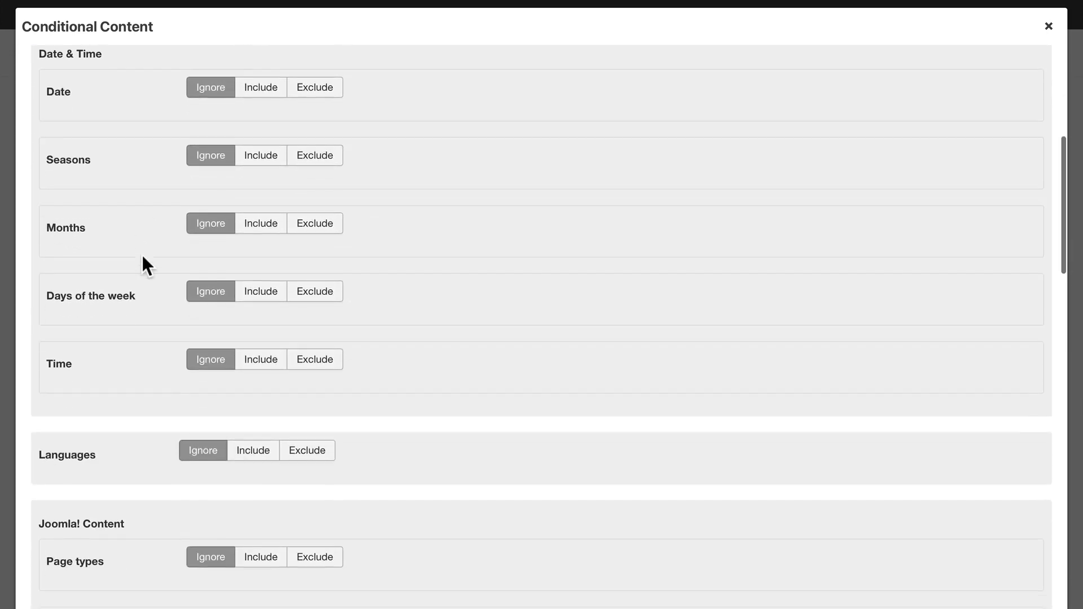
{"action": "left_click", "coordinate": [252, 273]}
{"action": "left_click", "coordinate": [225, 316]}
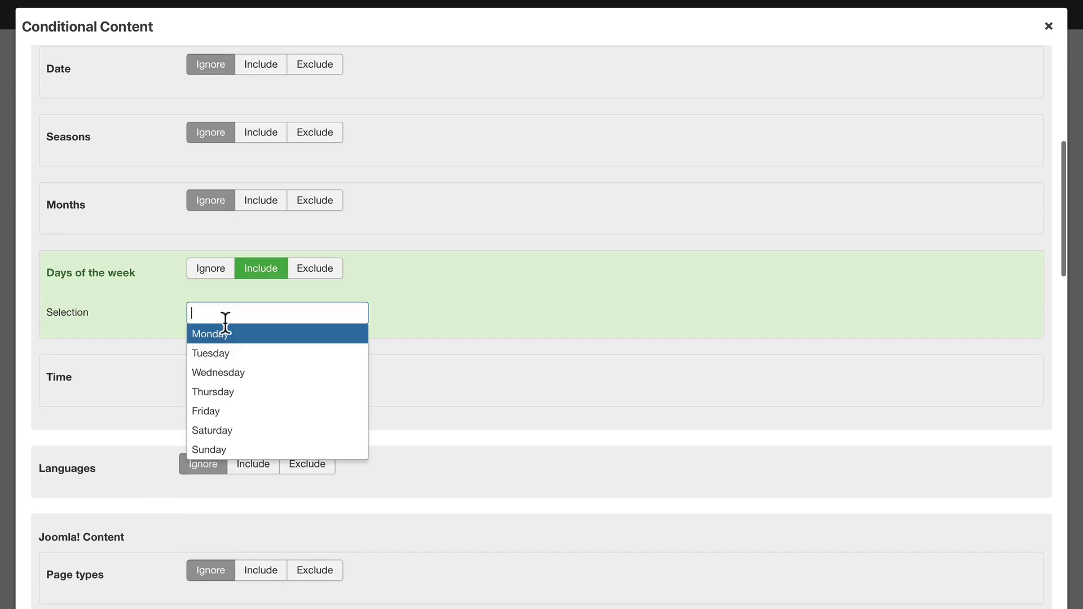
{"action": "left_click", "coordinate": [194, 354]}
Add a Browsers condition that includes Safari (All).
{"action": "scroll", "coordinate": [129, 342], "scroll_direction": "down", "scroll_amount": 15}
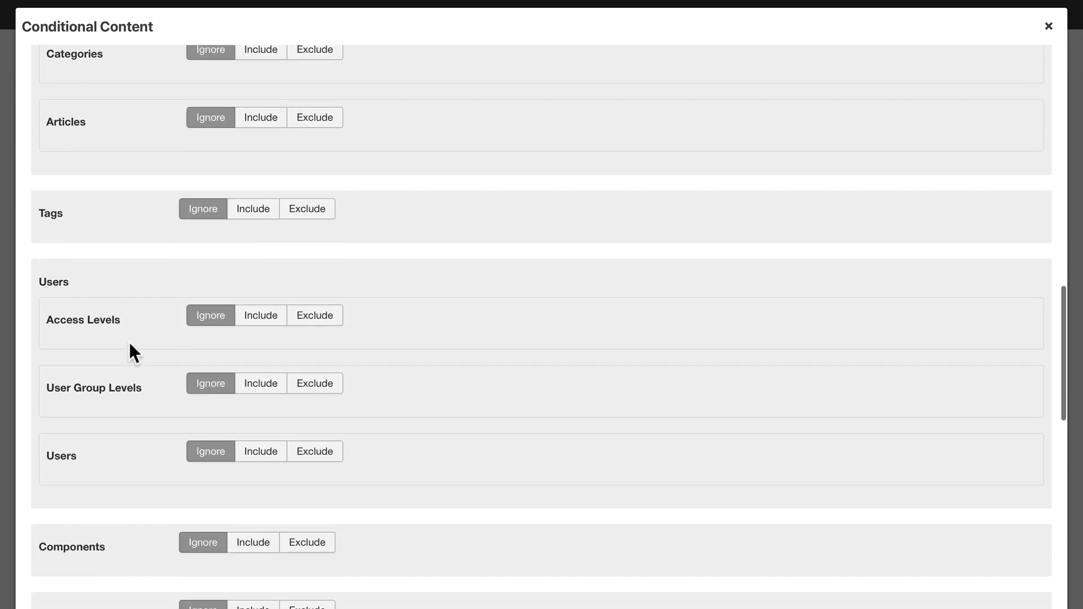
{"action": "scroll", "coordinate": [129, 342], "scroll_direction": "down", "scroll_amount": 7}
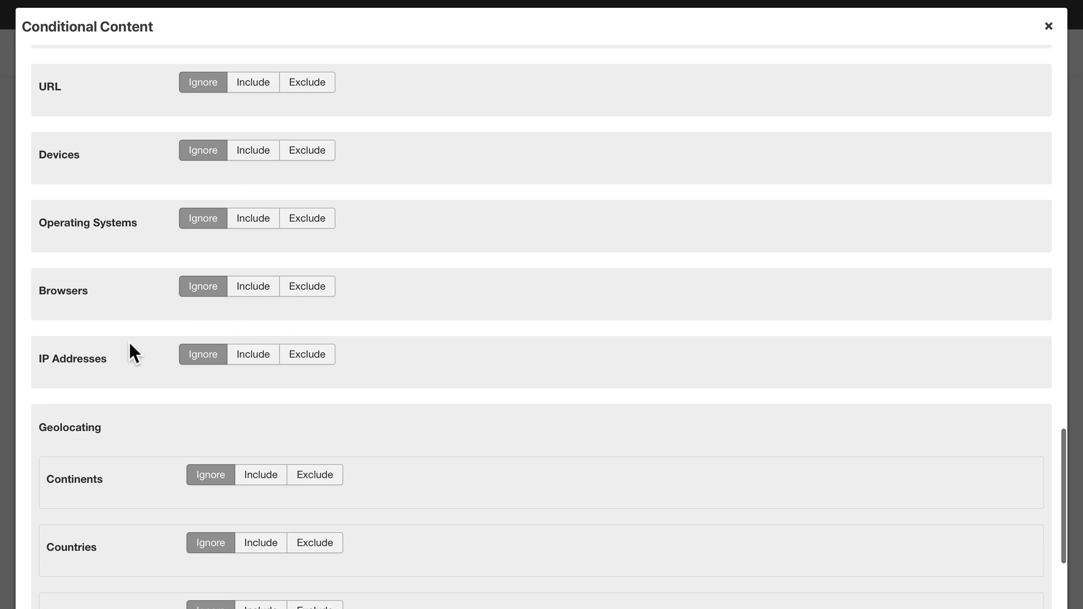
{"action": "left_click", "coordinate": [269, 296]}
{"action": "left_click", "coordinate": [242, 356]}
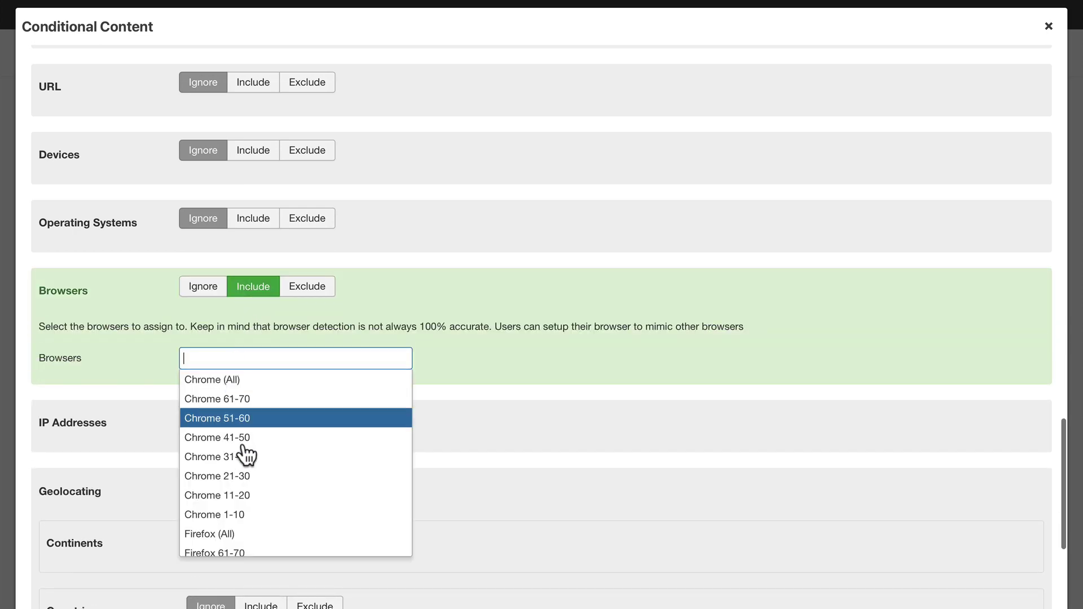
{"action": "scroll", "coordinate": [245, 454], "scroll_direction": "down", "scroll_amount": 5}
{"action": "scroll", "coordinate": [242, 467], "scroll_direction": "down", "scroll_amount": 5}
{"action": "left_click", "coordinate": [225, 543]}
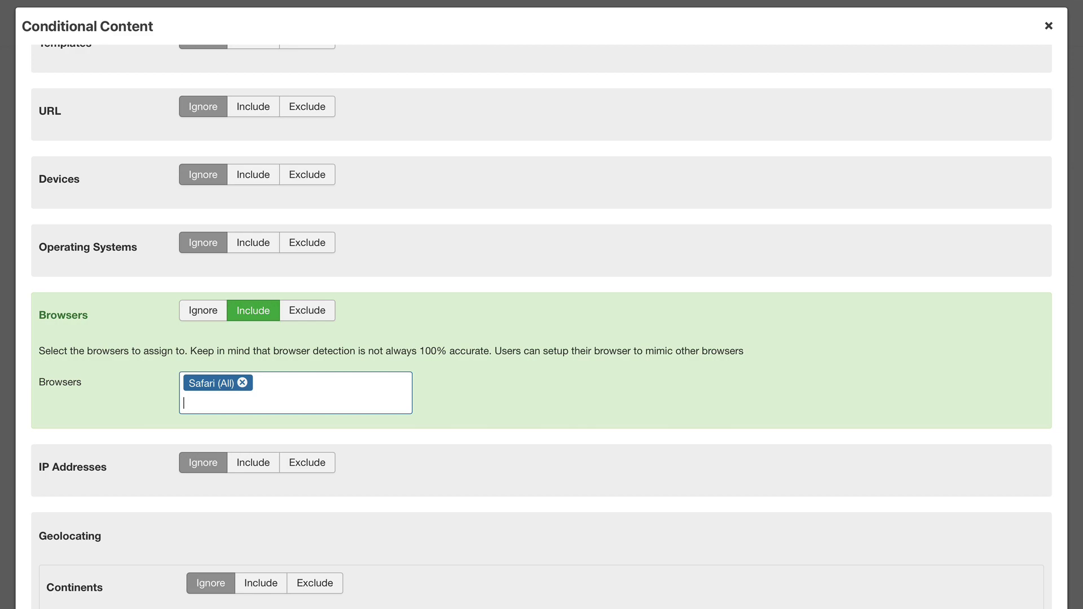
{"action": "scroll", "coordinate": [126, 239], "scroll_direction": "up", "scroll_amount": 15}
Insert the tag, save the article, and check the front end shows 'you're using Safari'.
{"action": "left_click", "coordinate": [96, 106]}
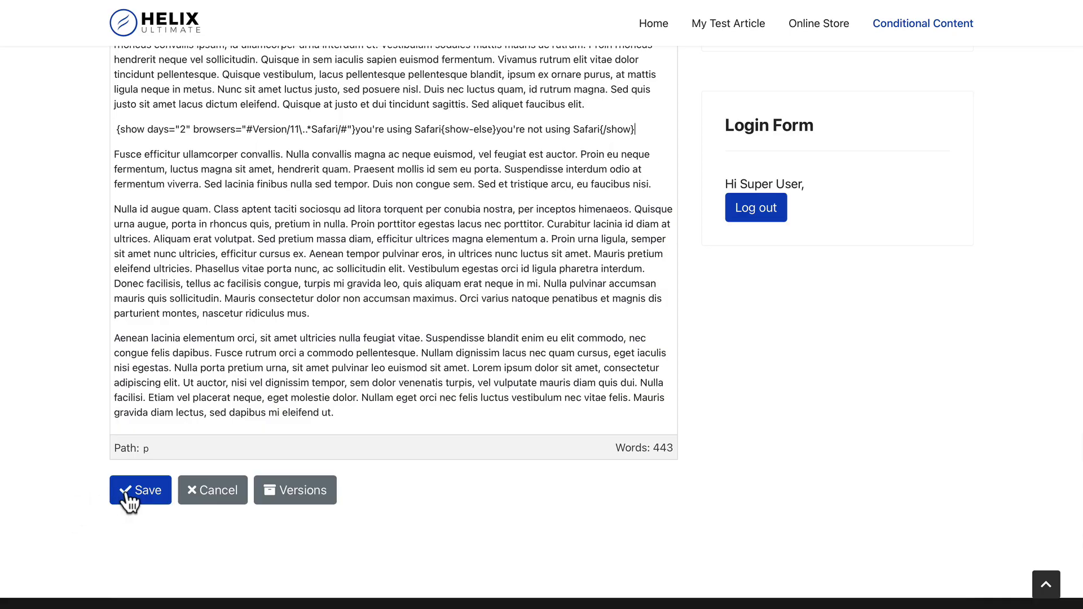
{"action": "left_click", "coordinate": [121, 558]}
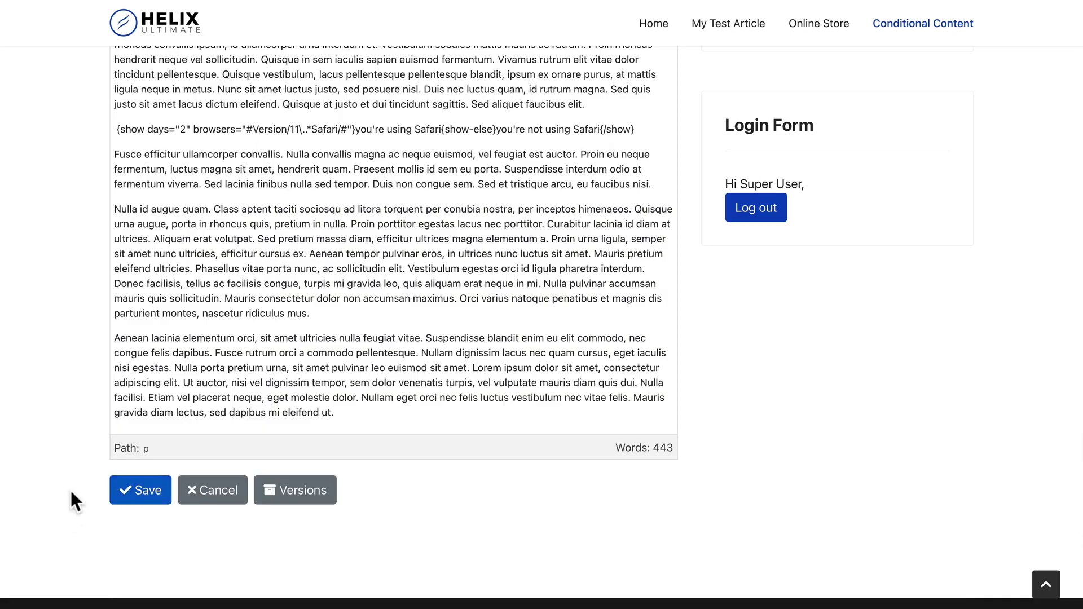
{"action": "scroll", "coordinate": [12, 487], "scroll_direction": "down", "scroll_amount": 10}
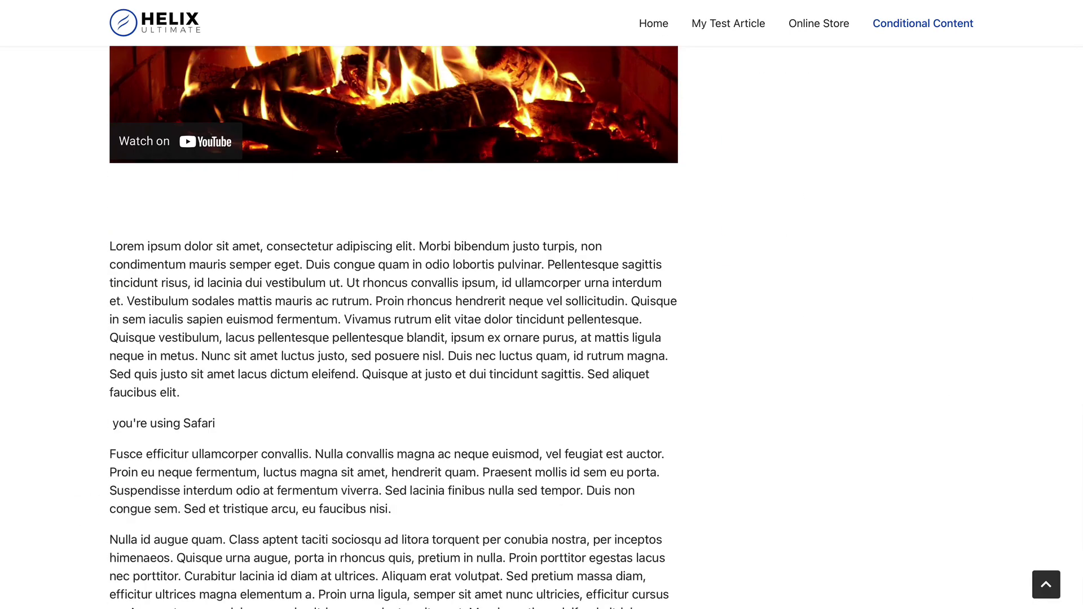